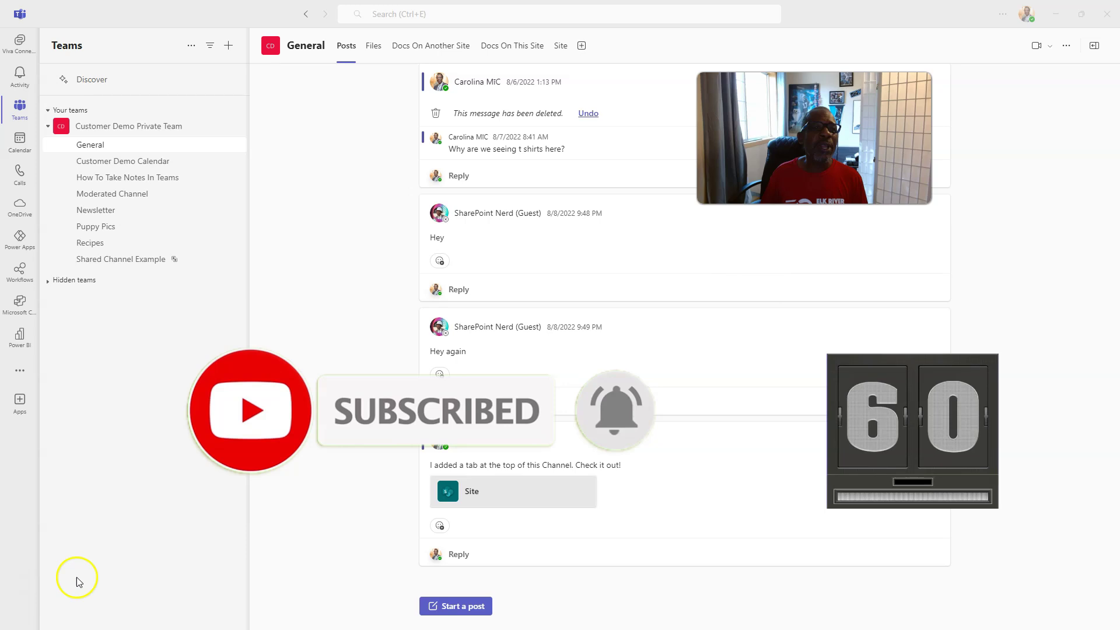
Step: Add the team site's How To Take Notes In Teams page as a SharePoint tab in the channel of the same name
click(97, 179)
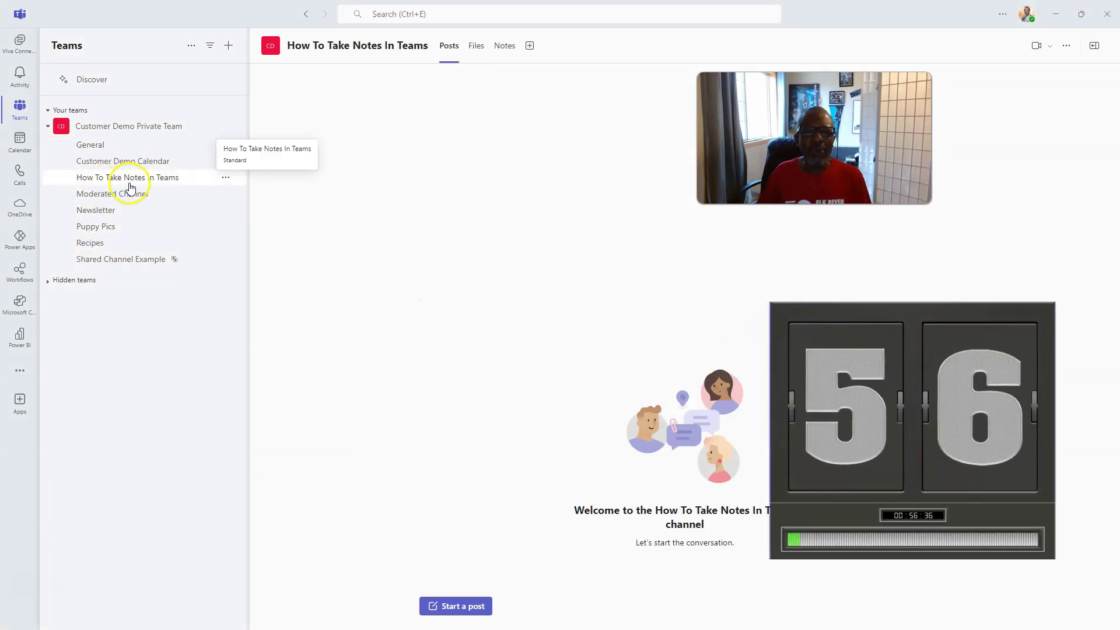
click(529, 45)
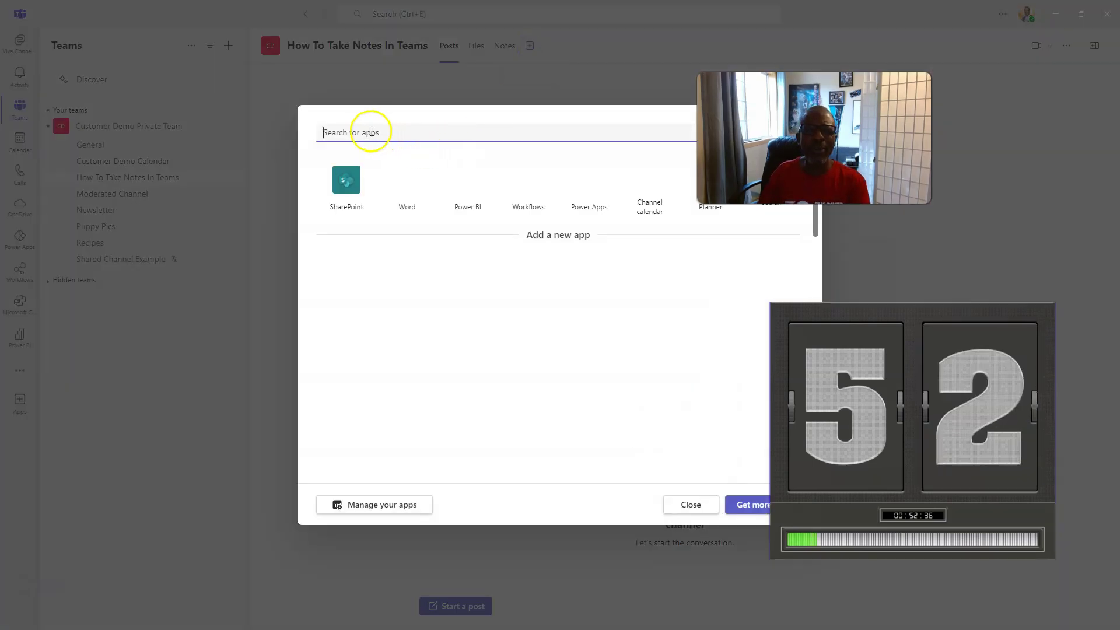
click(347, 192)
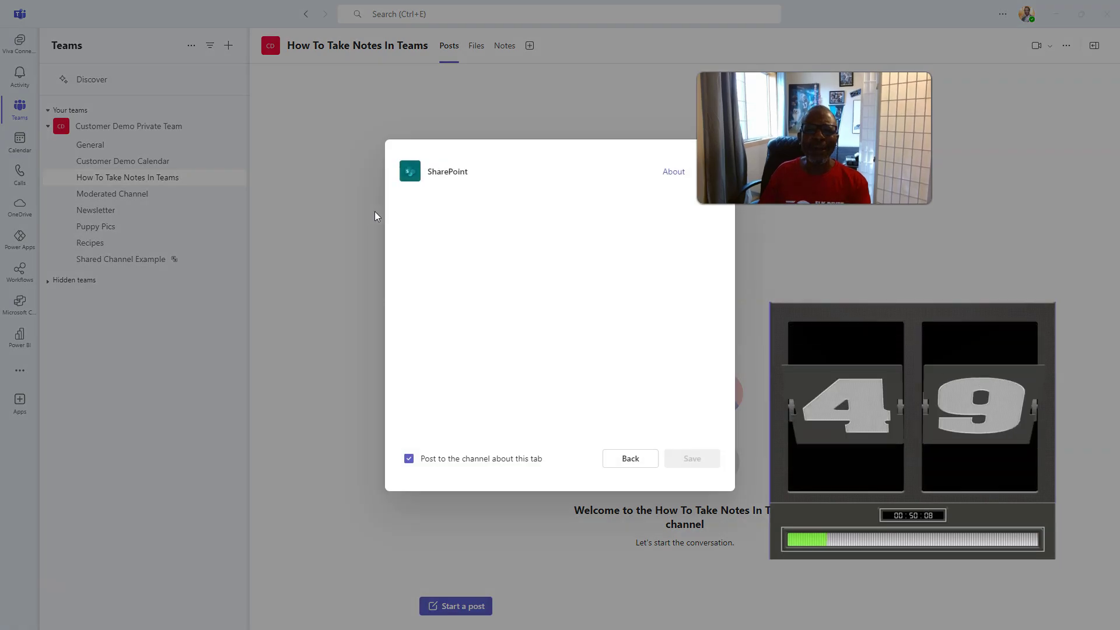
click(461, 224)
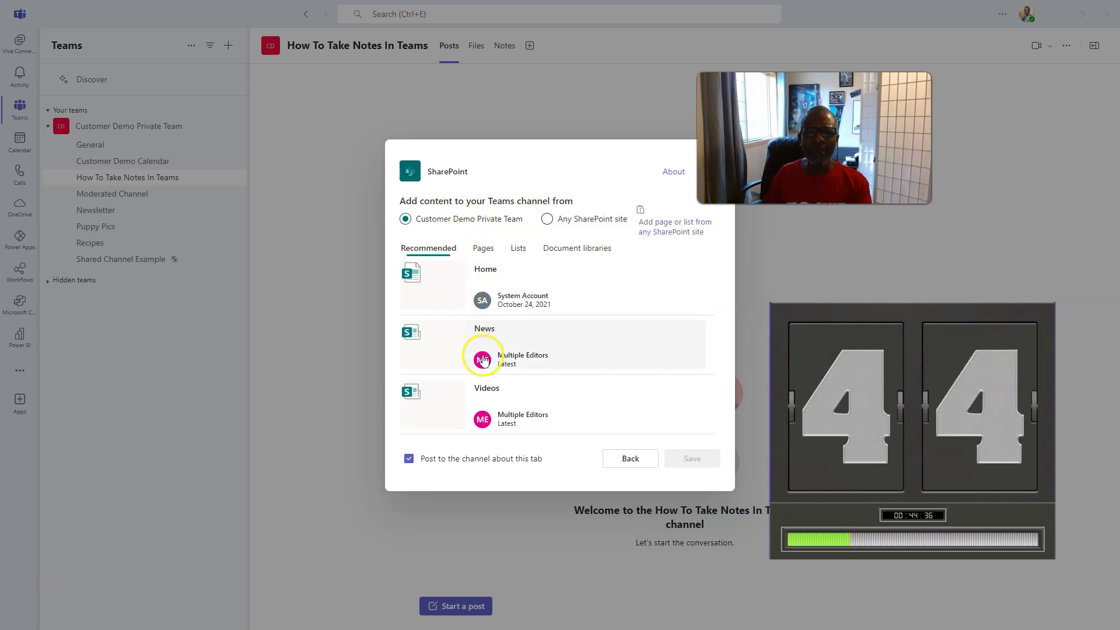
scroll(482, 353, down, 1)
scroll(483, 359, down, 3)
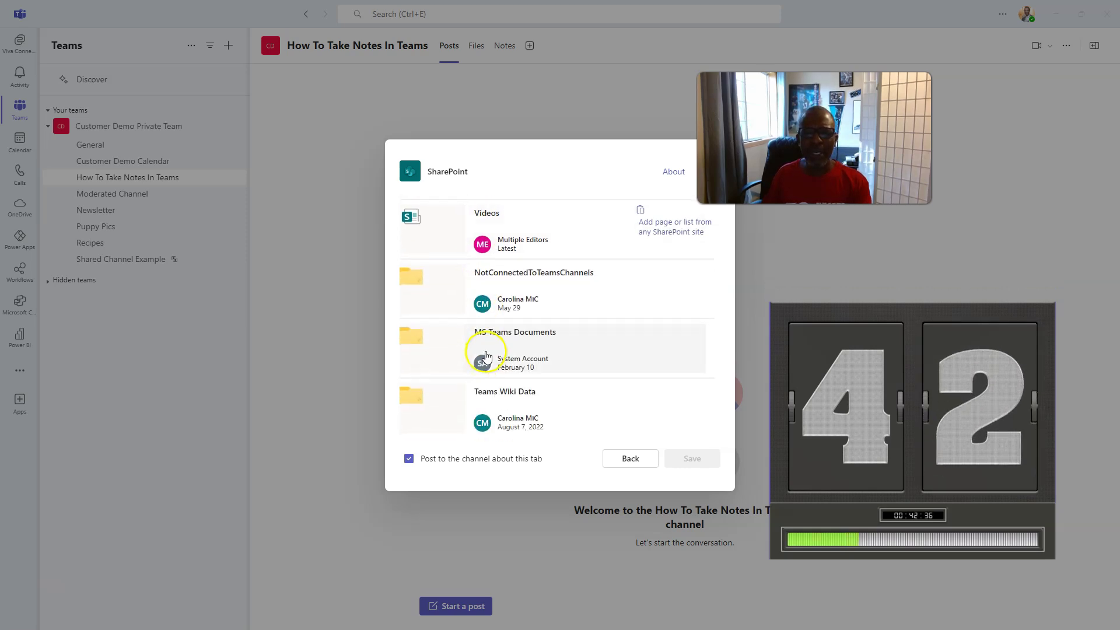
scroll(496, 364, up, 4)
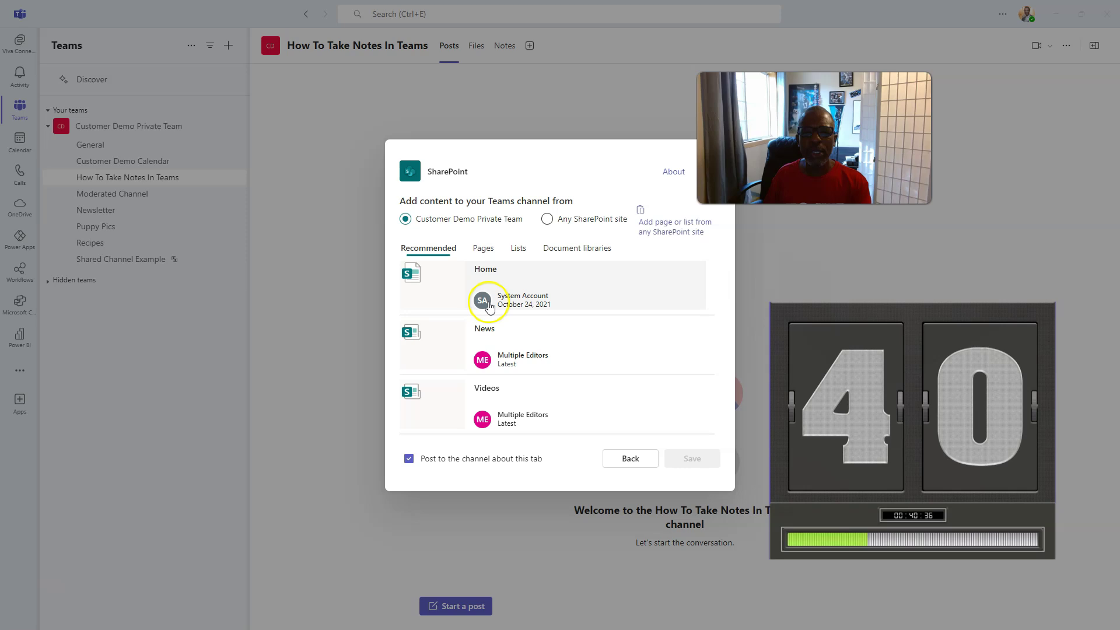
click(486, 255)
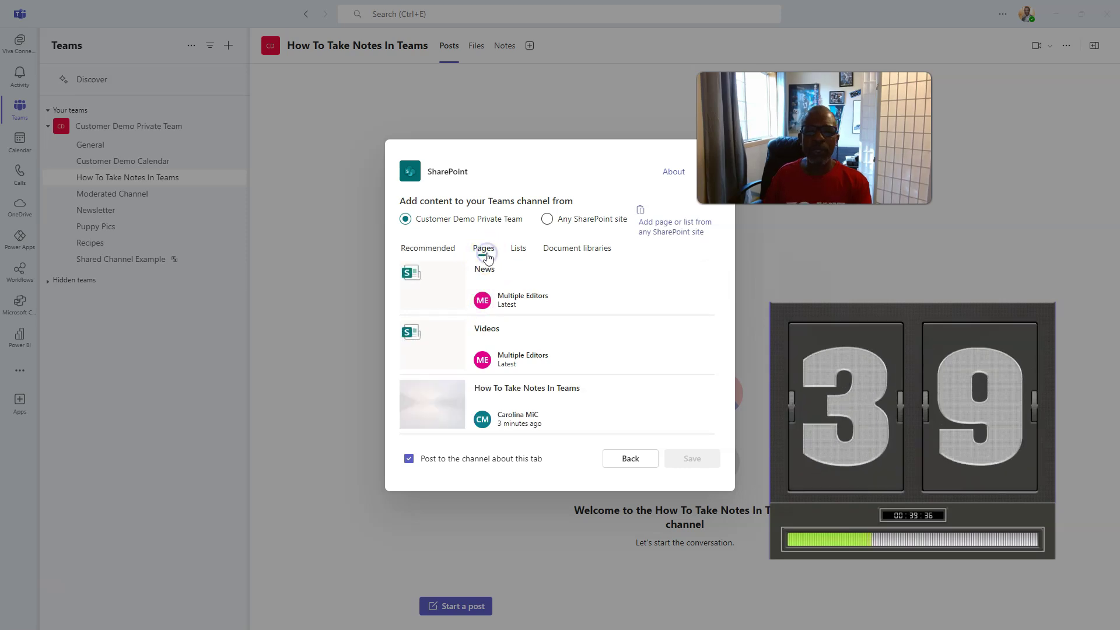
click(480, 403)
click(692, 459)
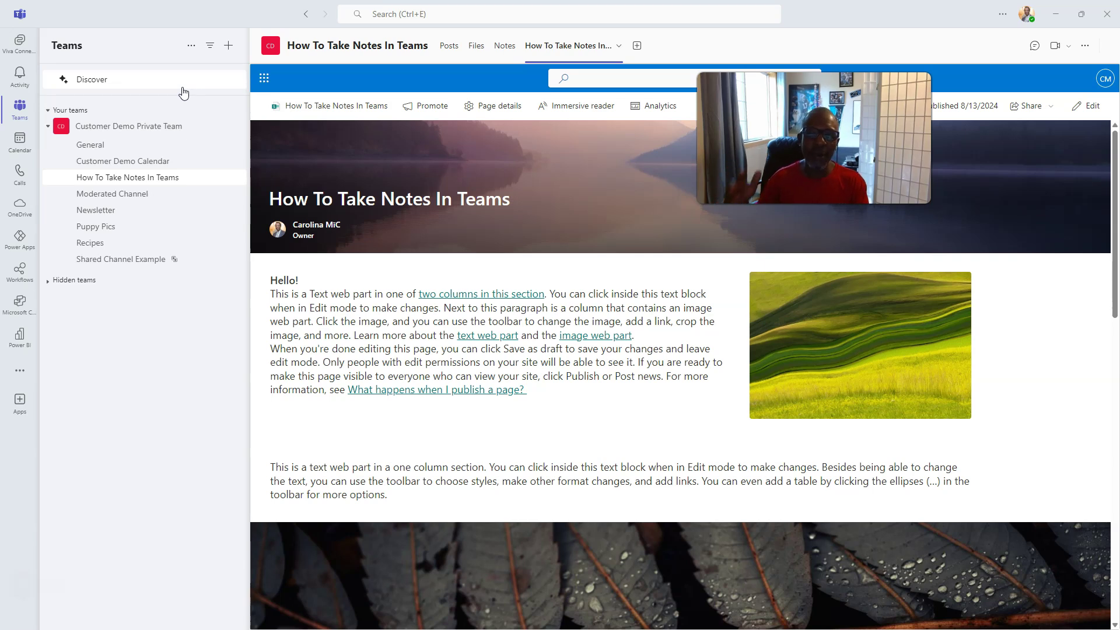
Step: Switch to SharePoint in the browser and view the original How To Take Notes In Teams page on the team site
key(alt+Tab)
key(alt+Tab)
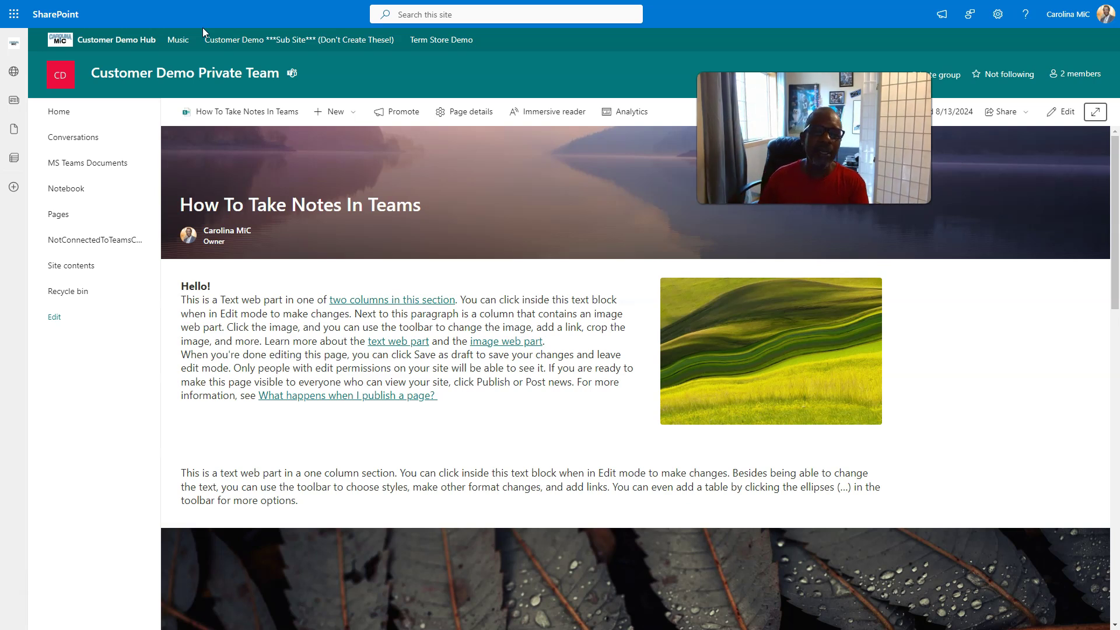
key(alt+Tab)
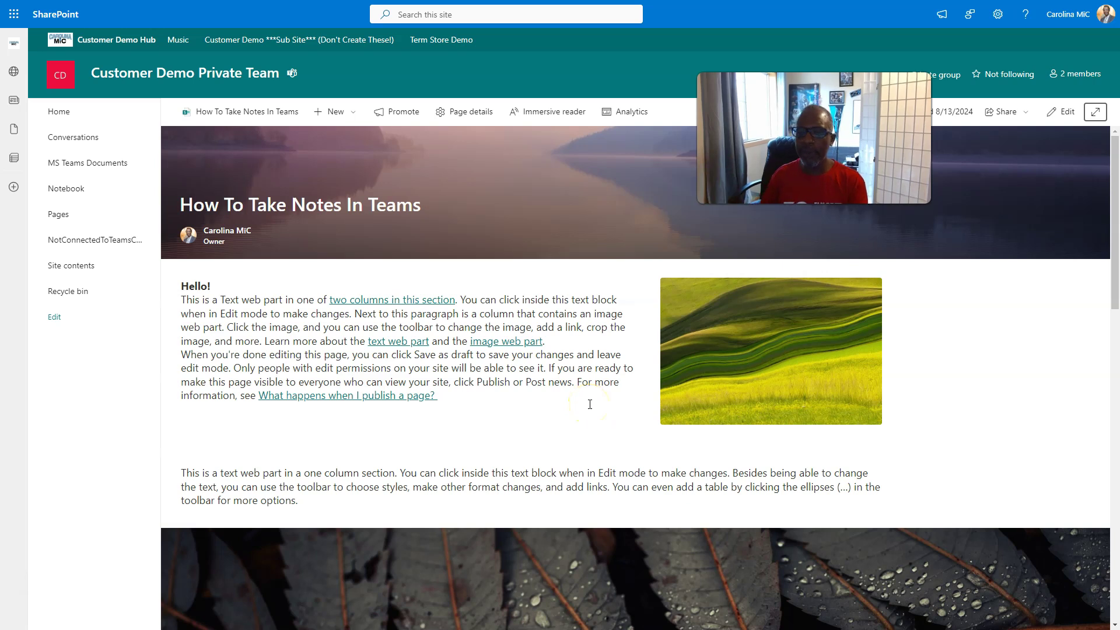
scroll(589, 408, down, 1)
scroll(591, 418, up, 1)
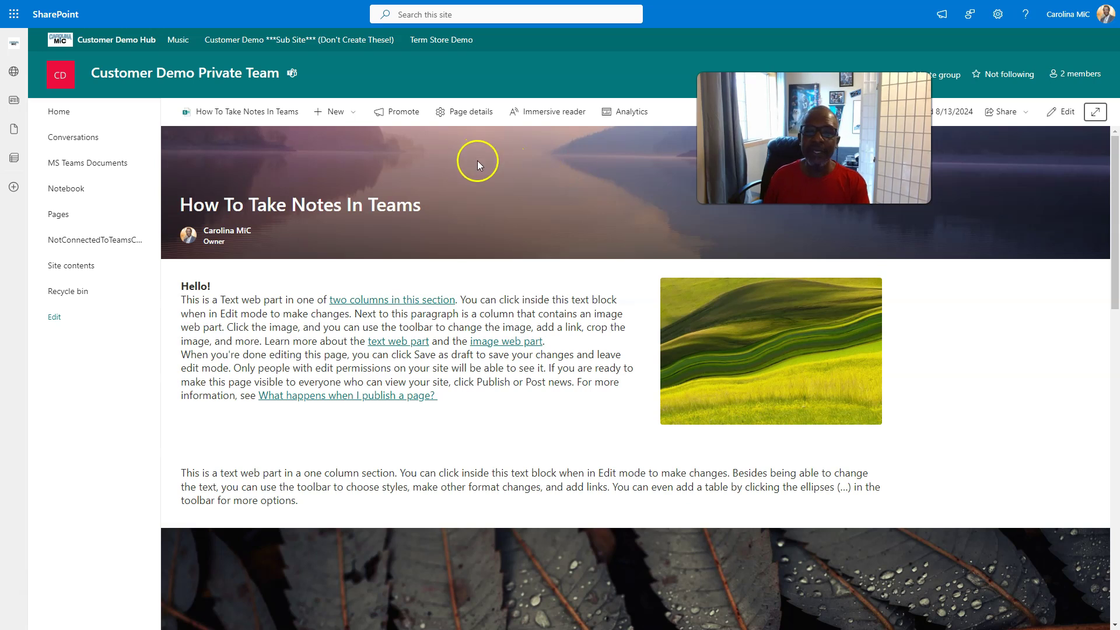
key(alt+Tab)
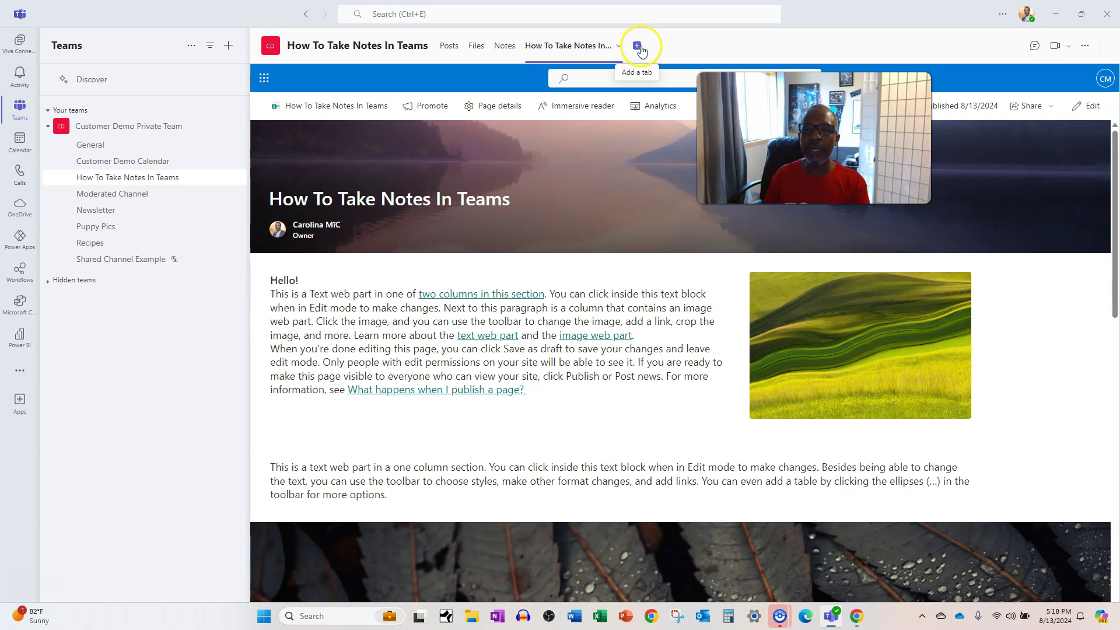
click(638, 47)
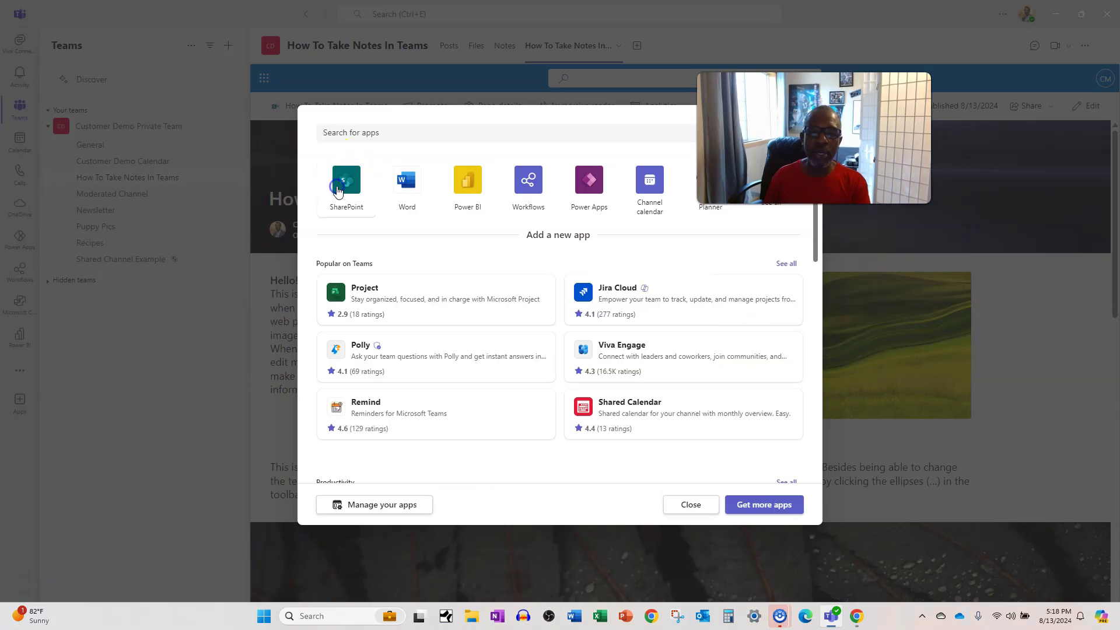
click(337, 188)
click(379, 201)
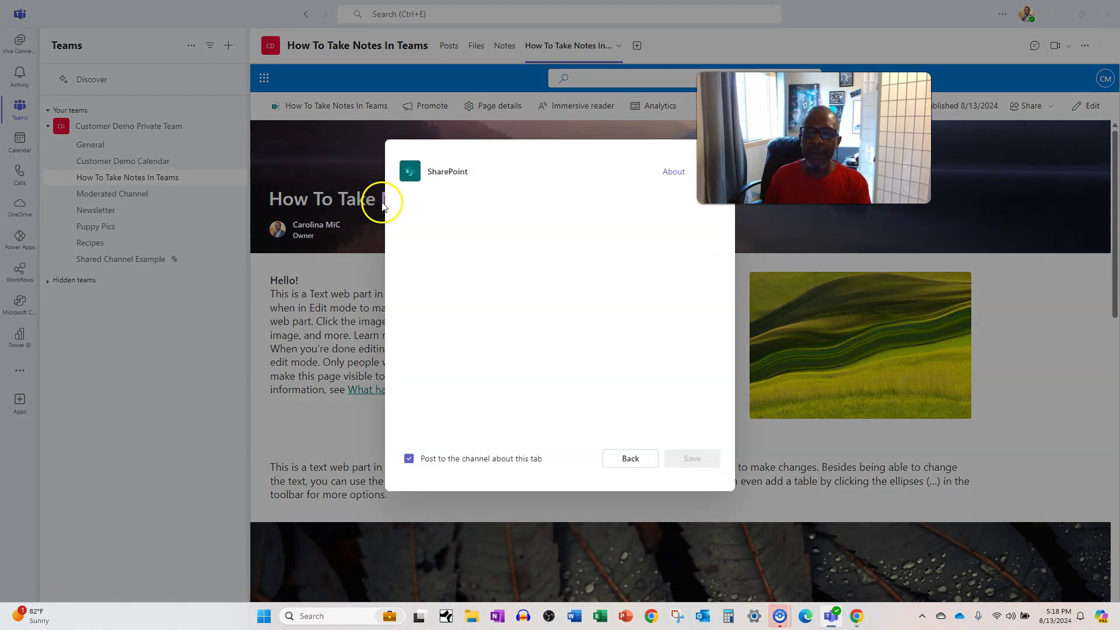
key(alt+Tab)
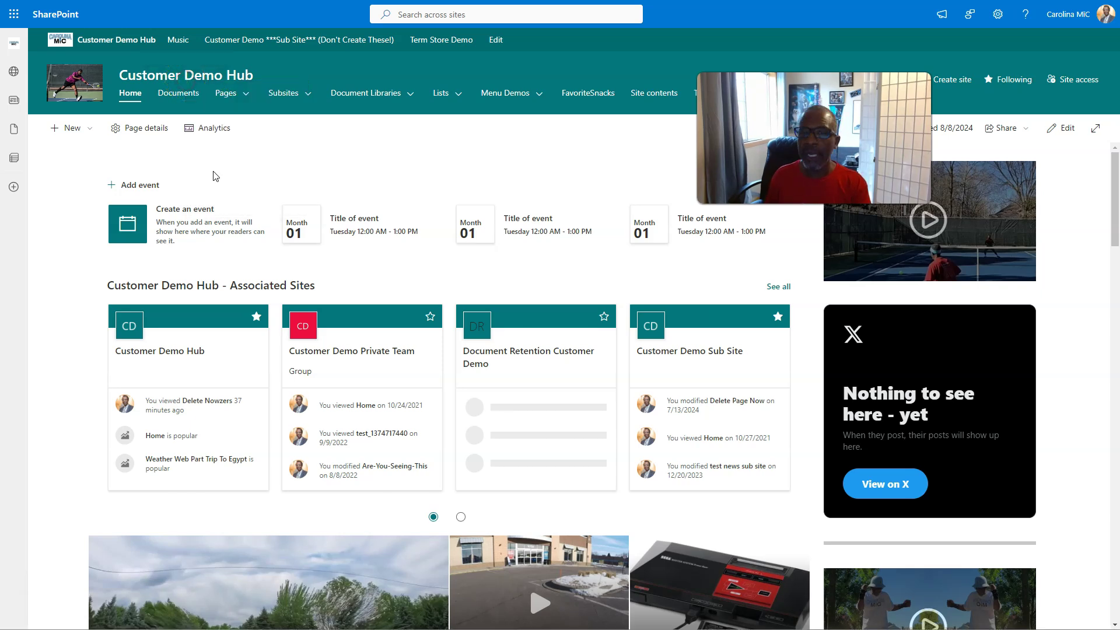
key(alt+Tab)
key(alt+Tab)
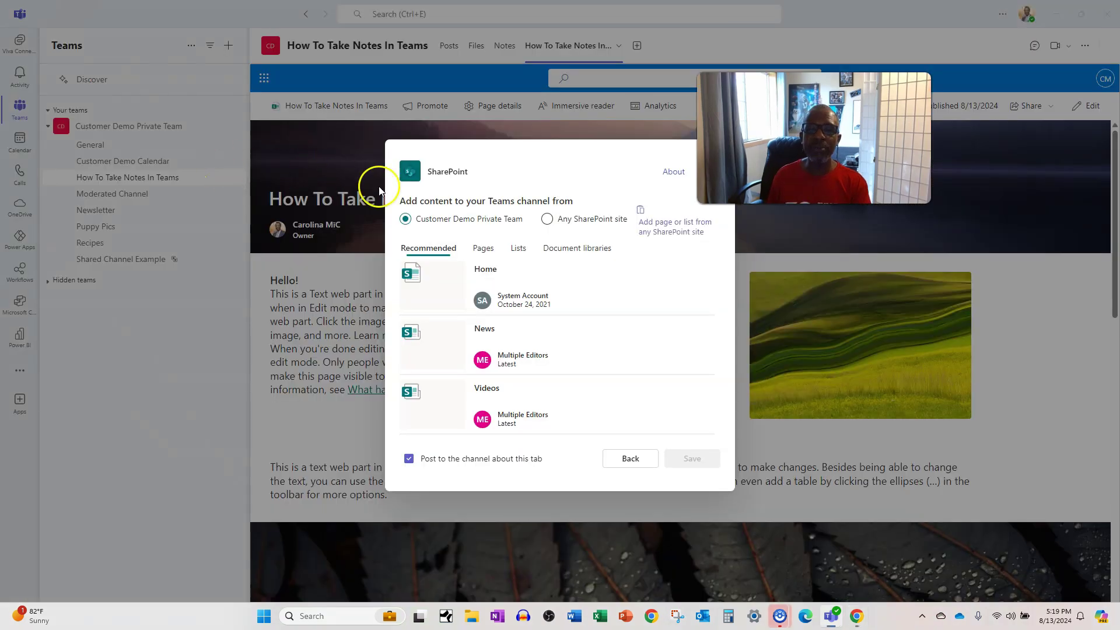
click(547, 219)
click(454, 266)
text(https://malloysolutions.sharepoint.com/sites/CustomerDemo)
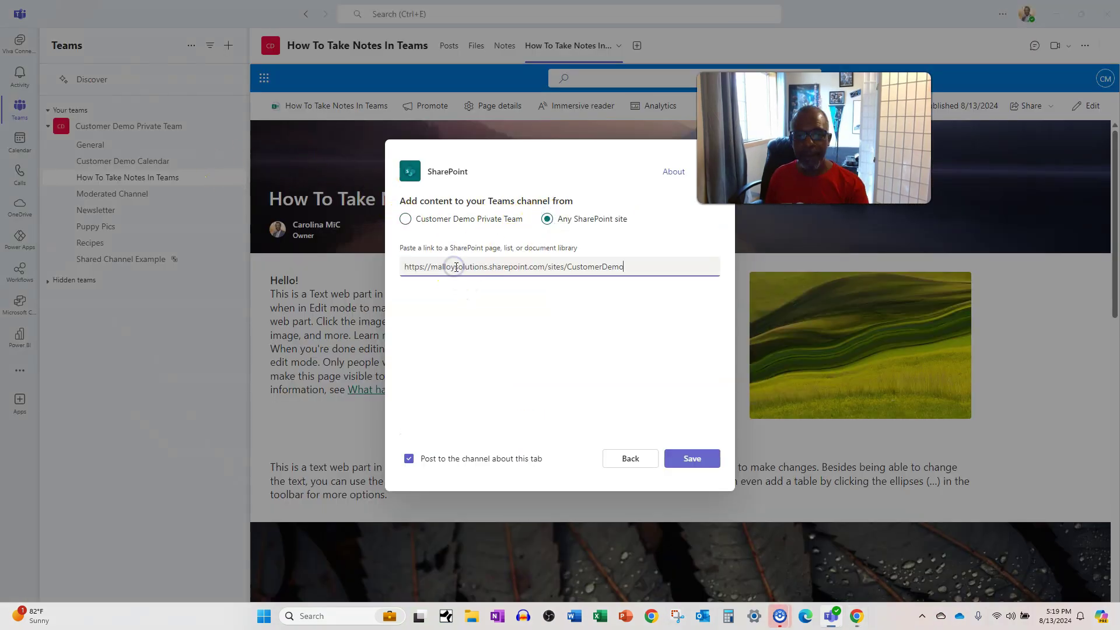
click(692, 458)
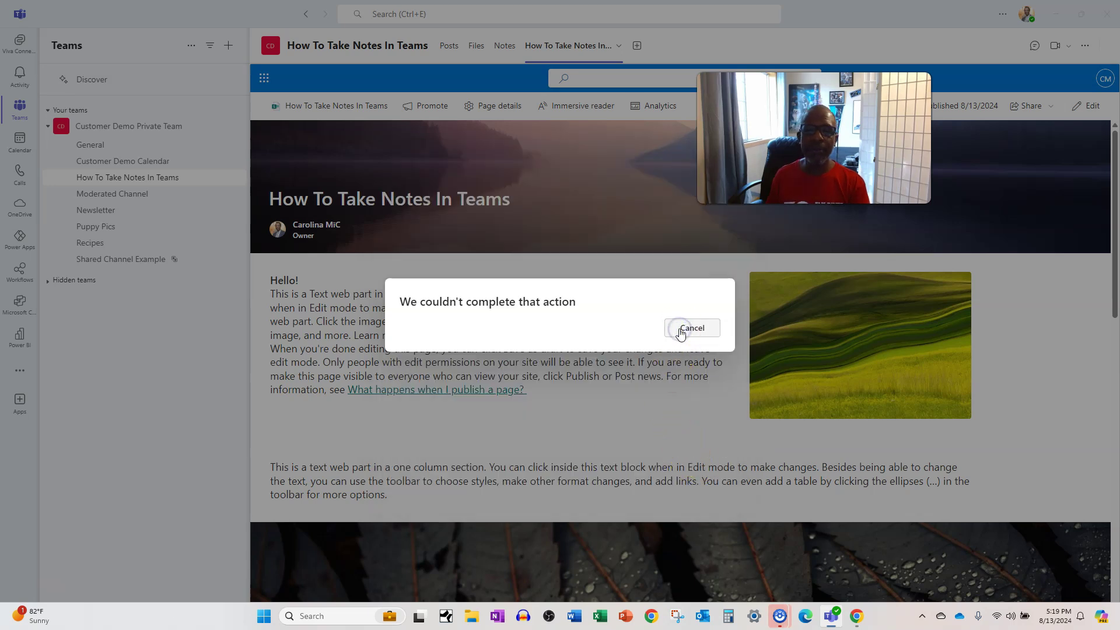
click(417, 145)
Step: Retry adding the same CustomerDemo site link as a SharePoint tab in the How To Take Notes In Teams channel
click(637, 45)
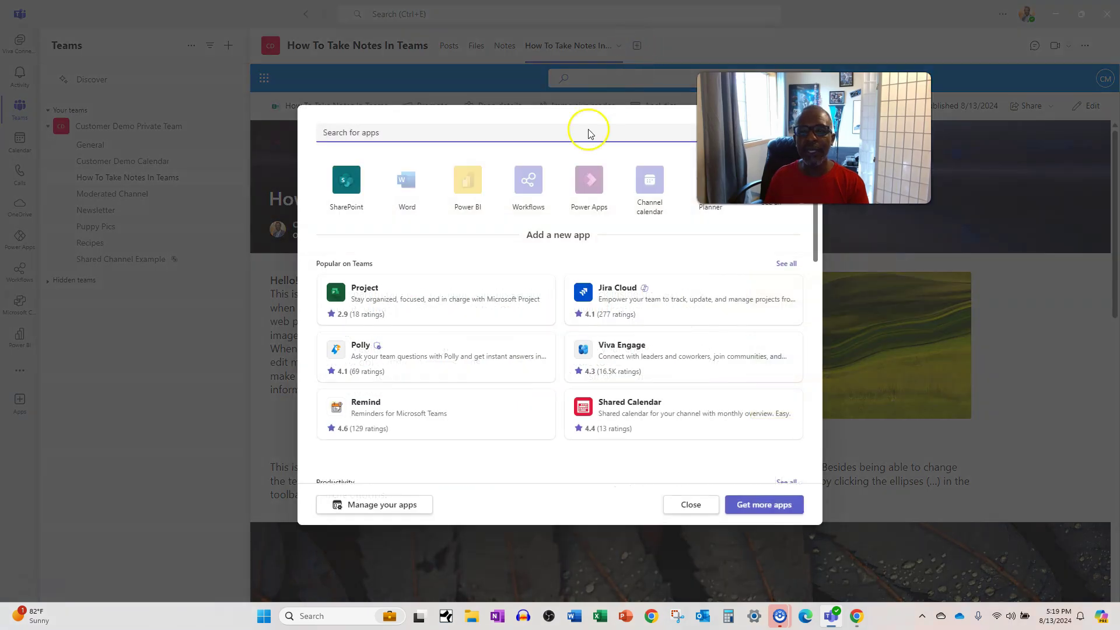
click(342, 180)
click(546, 219)
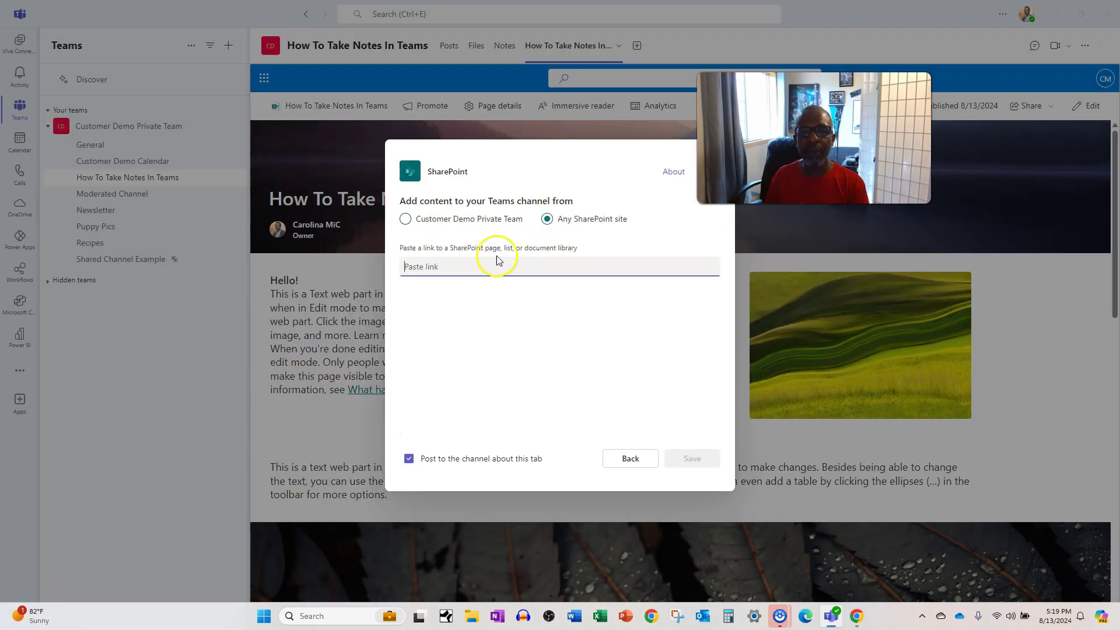
click(465, 265)
key(ctrl+v)
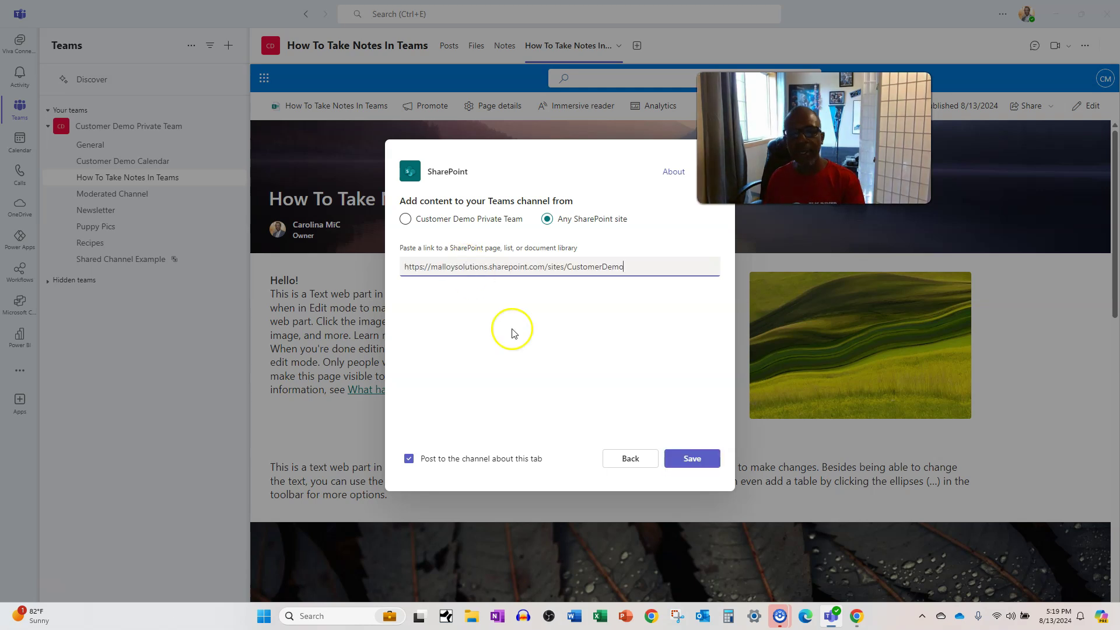
click(679, 457)
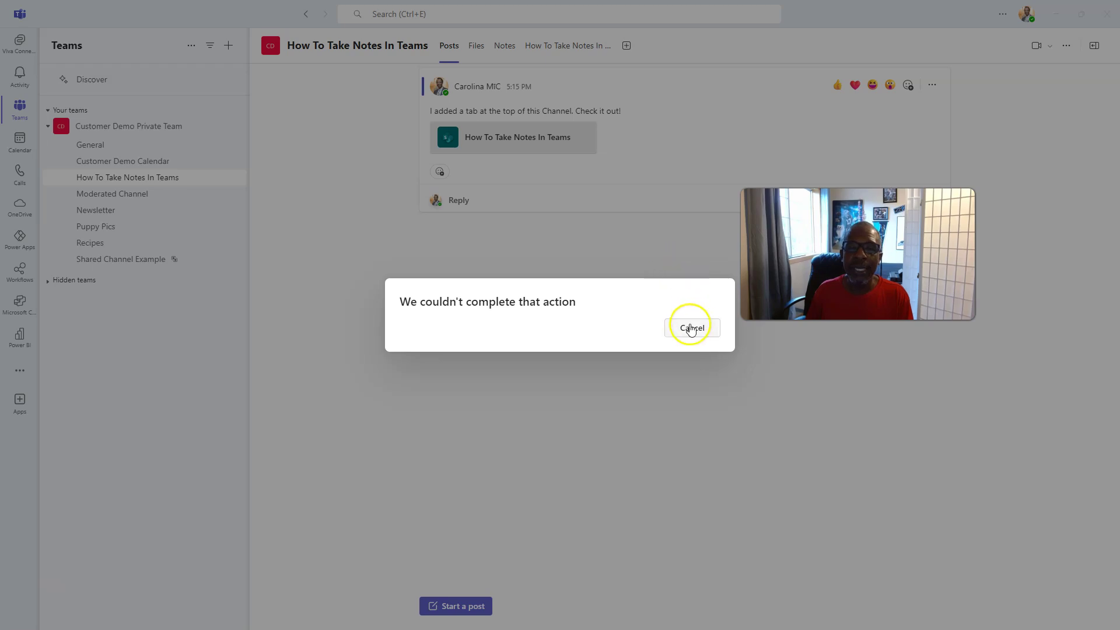
click(692, 329)
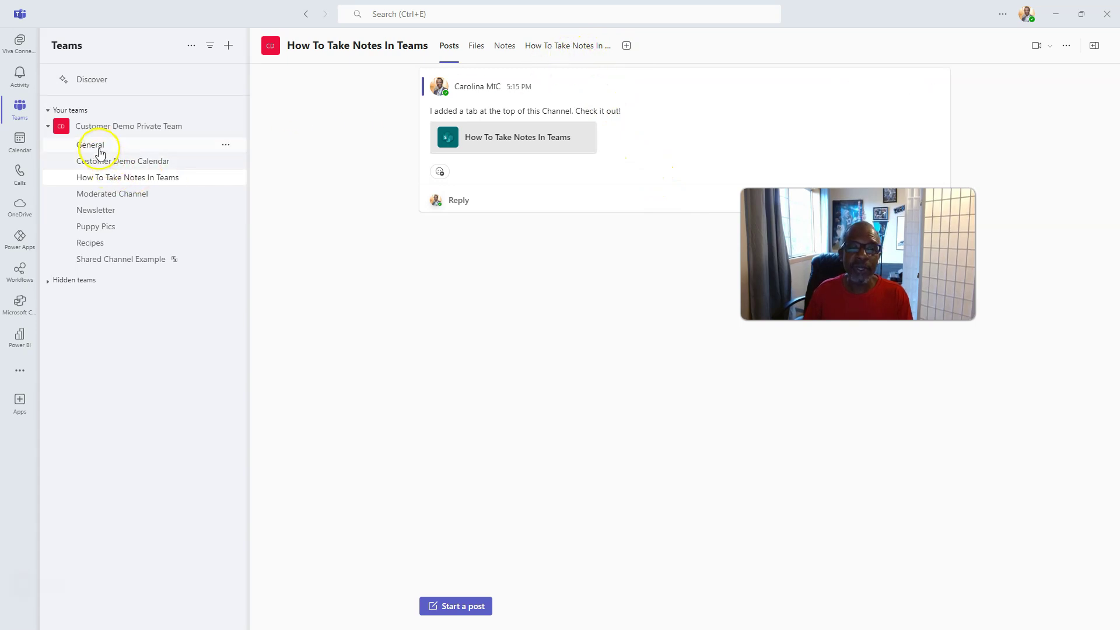
Step: Review the SharePoint tab's source options, including the private team's pages and any SharePoint site, and close the setup without adding a tab
click(627, 47)
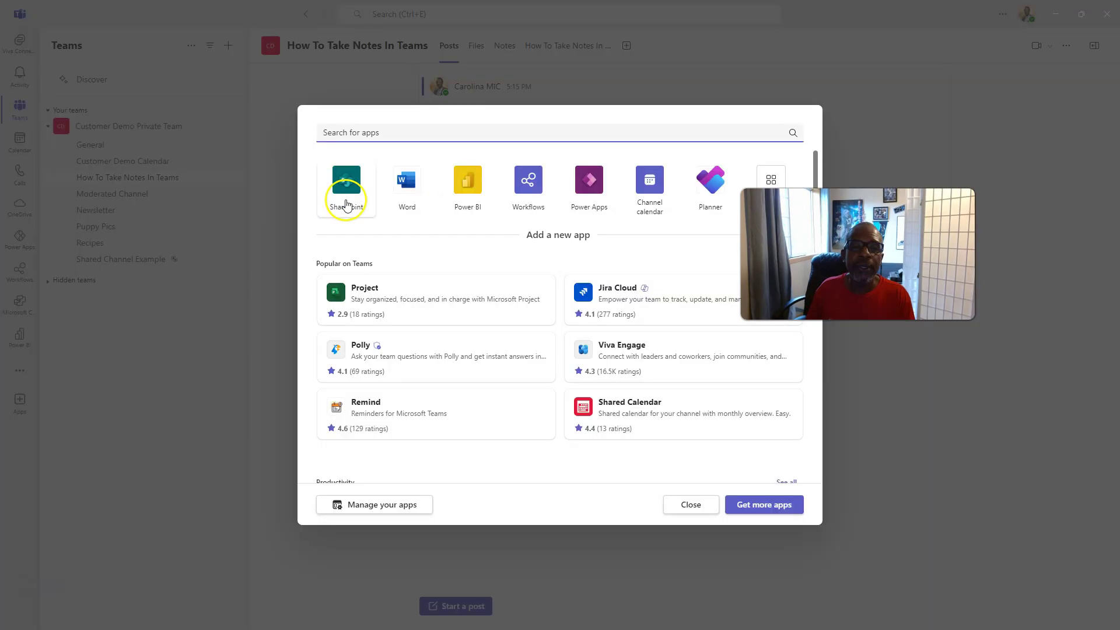
click(346, 192)
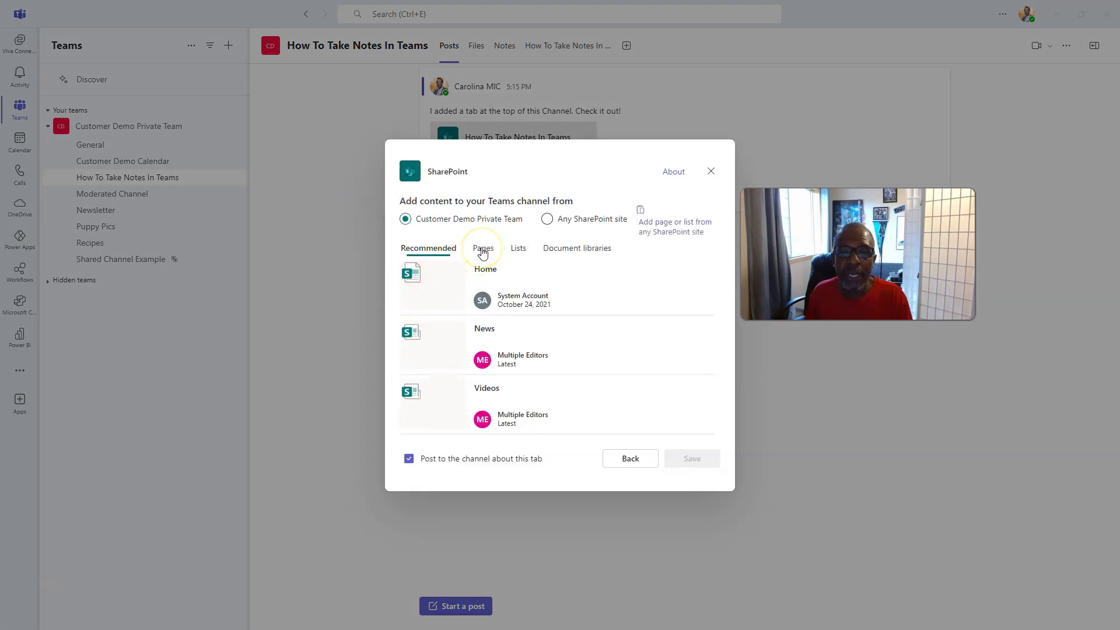
click(482, 249)
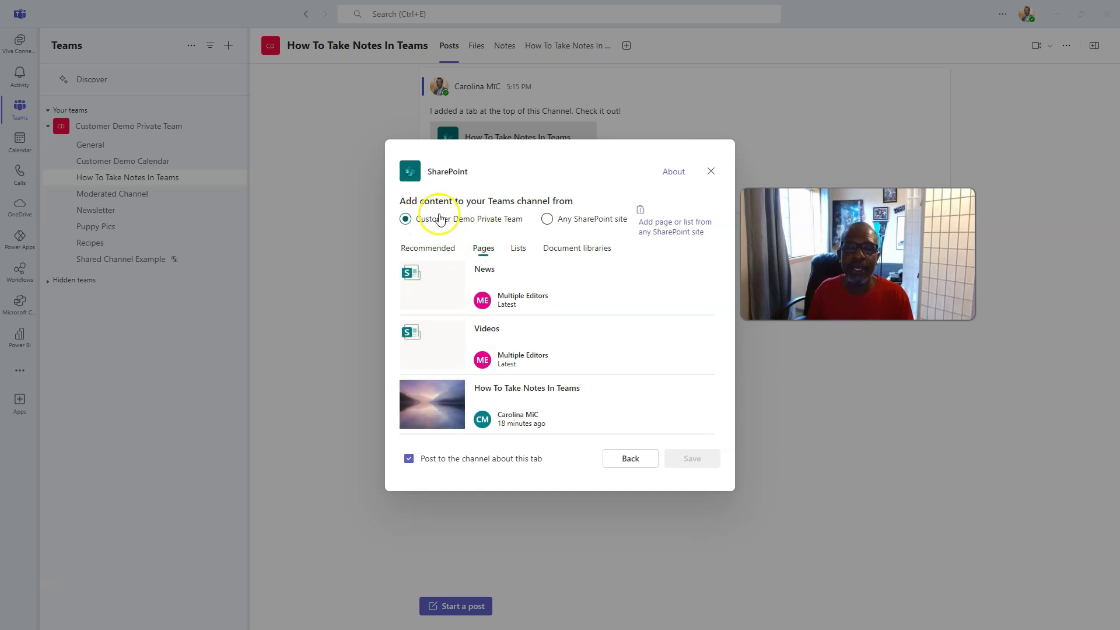
scroll(493, 315, down, 2)
scroll(503, 342, up, 2)
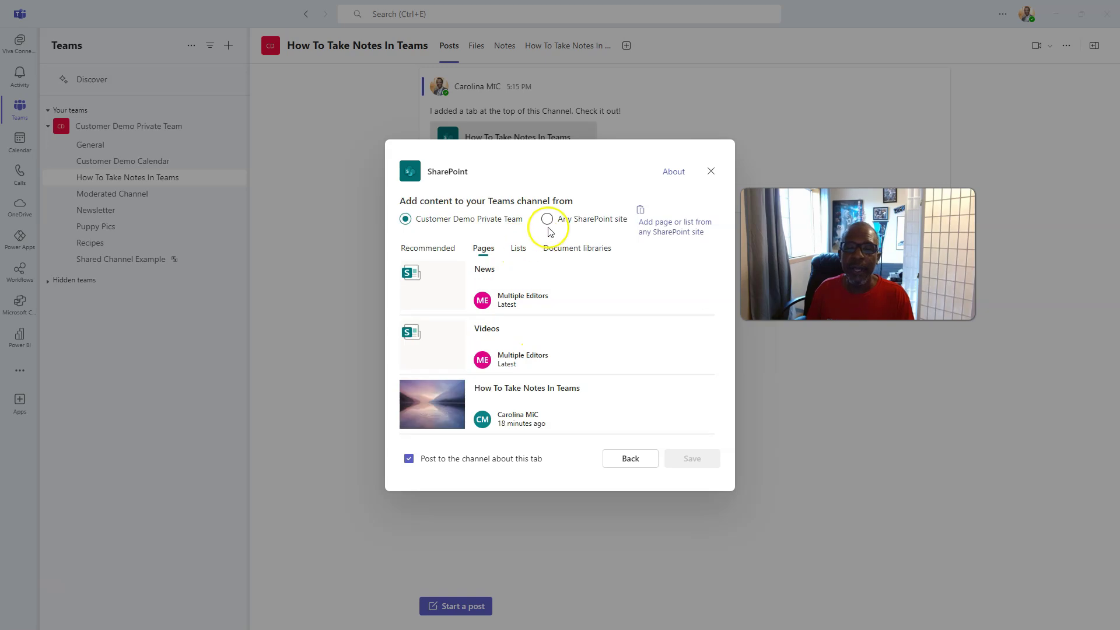
click(547, 225)
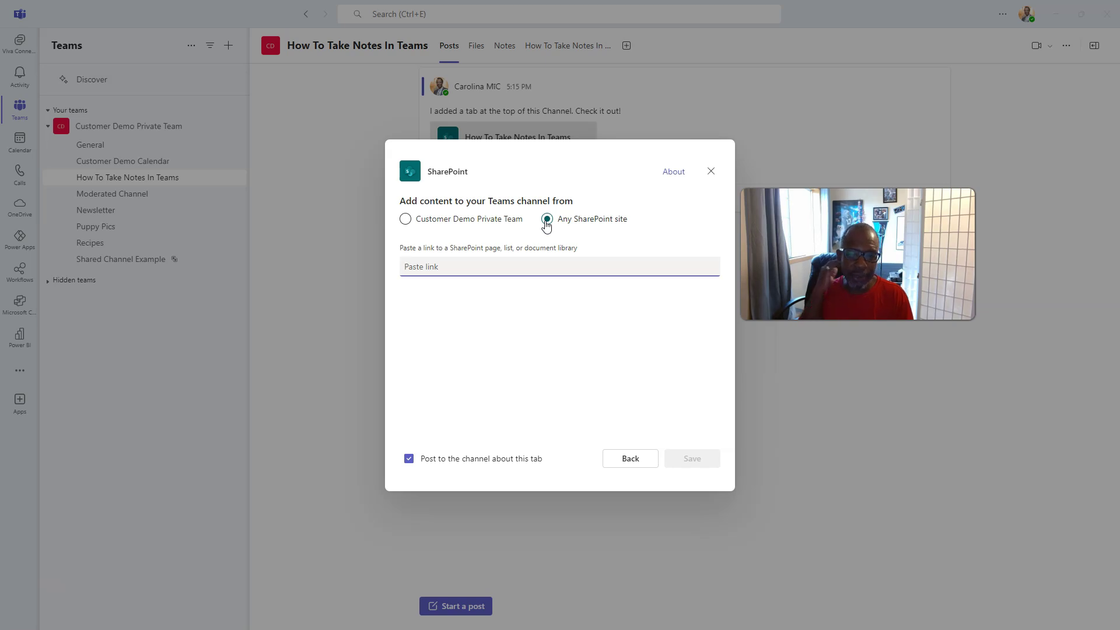
click(546, 228)
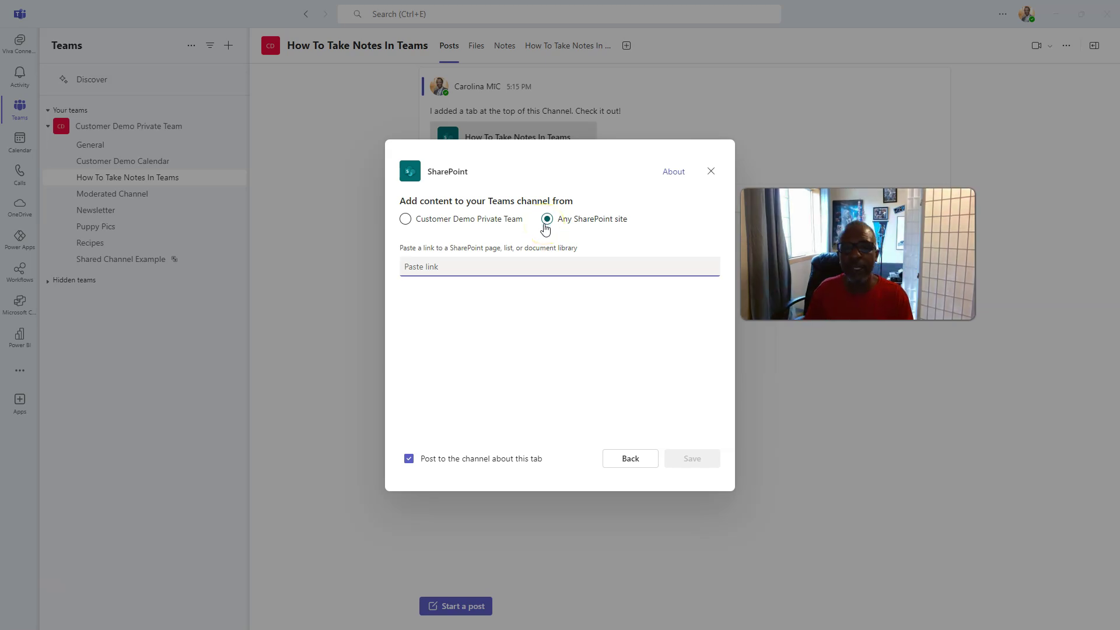
click(465, 268)
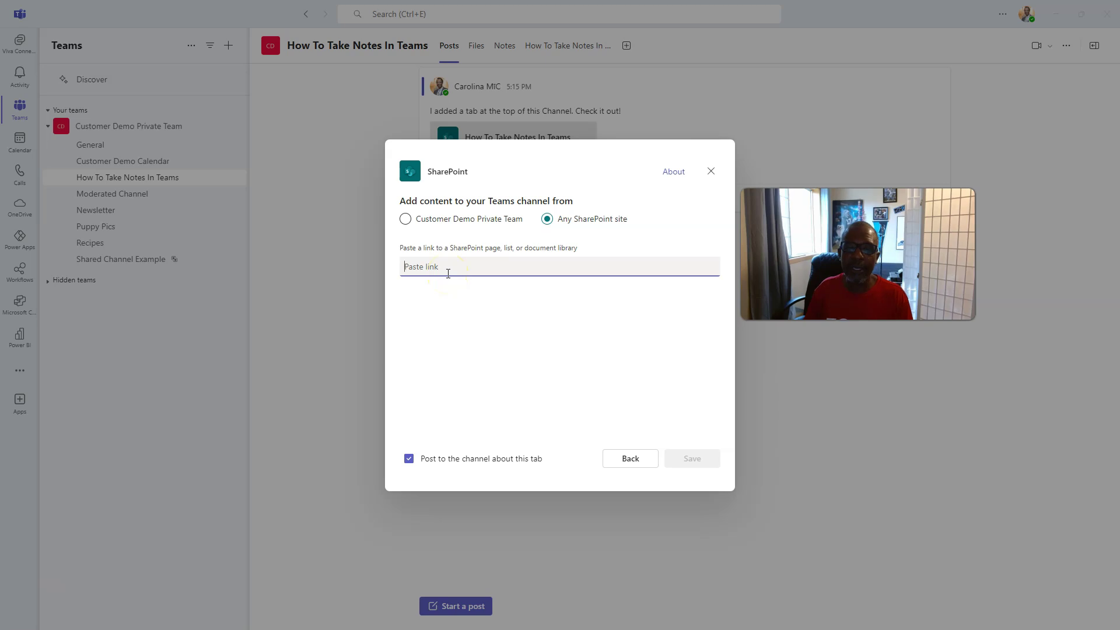
click(711, 173)
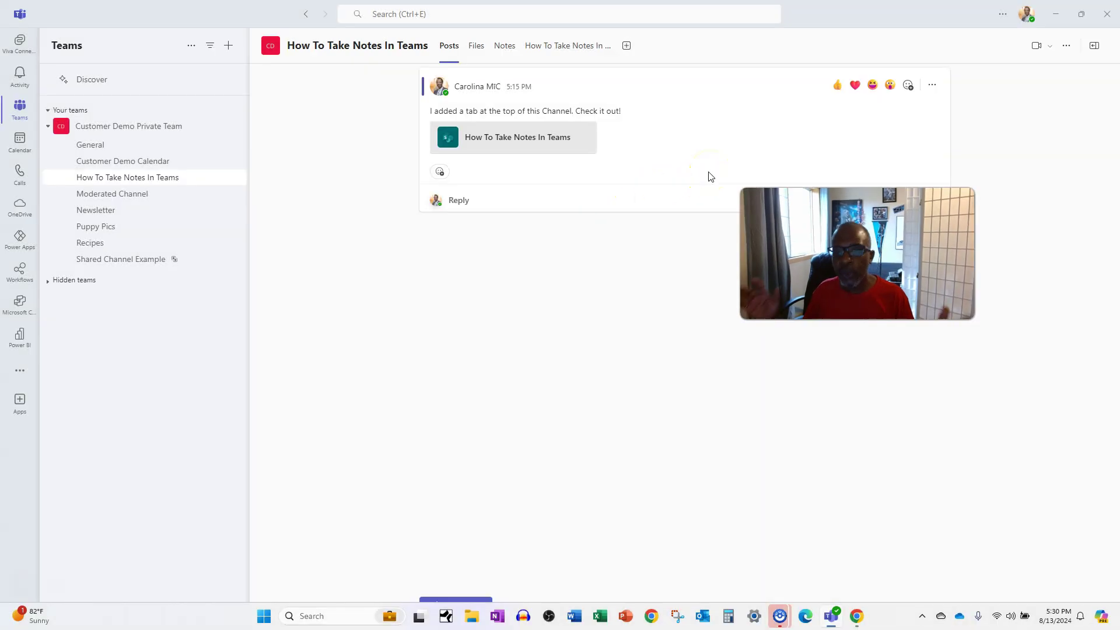